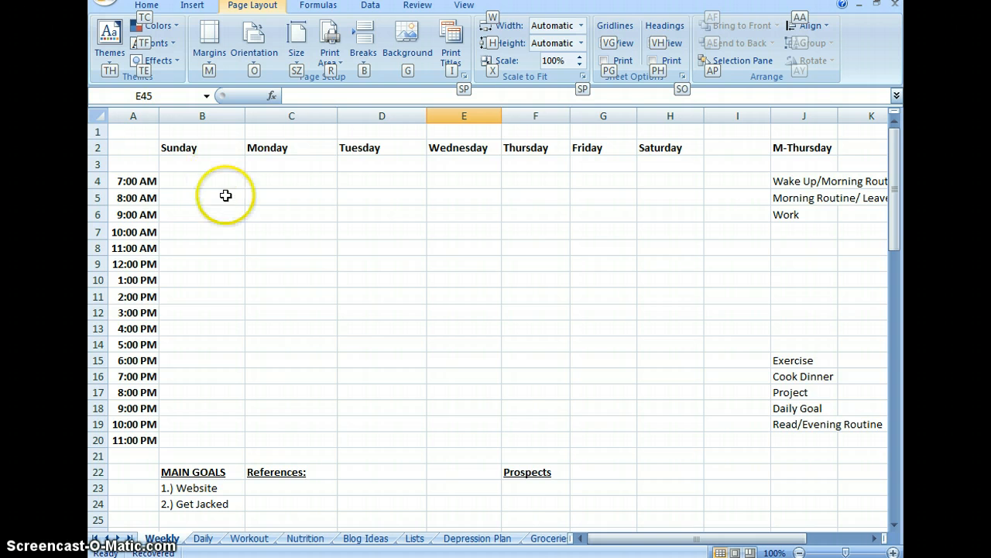
Step: Enter "hanging with the bros" in Wednesday's 8:00 PM slot as a sample entry and clear it again
{"action": "left_click", "coordinate": [494, 402]}
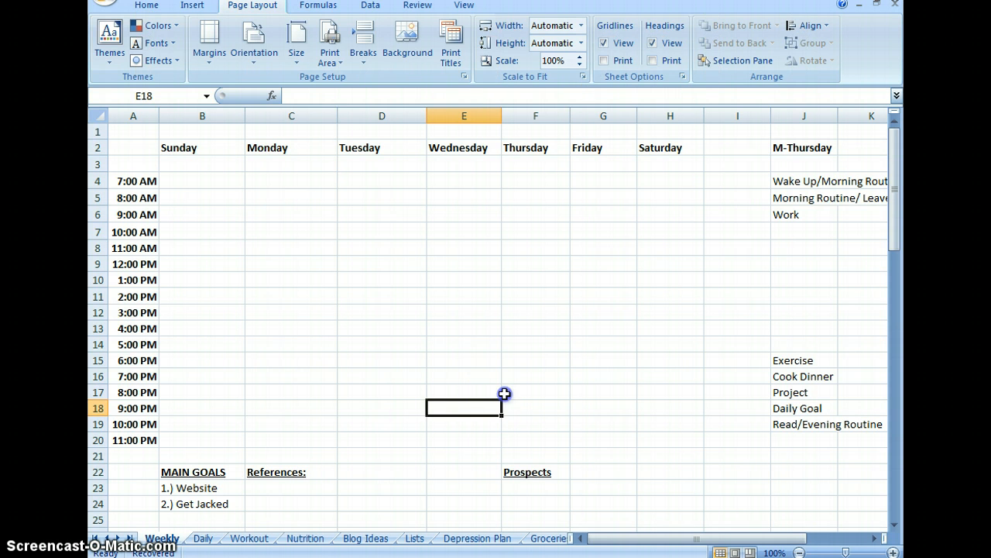
{"action": "left_click", "coordinate": [504, 392]}
{"action": "left_click", "coordinate": [484, 403]}
{"action": "left_click", "coordinate": [482, 395]}
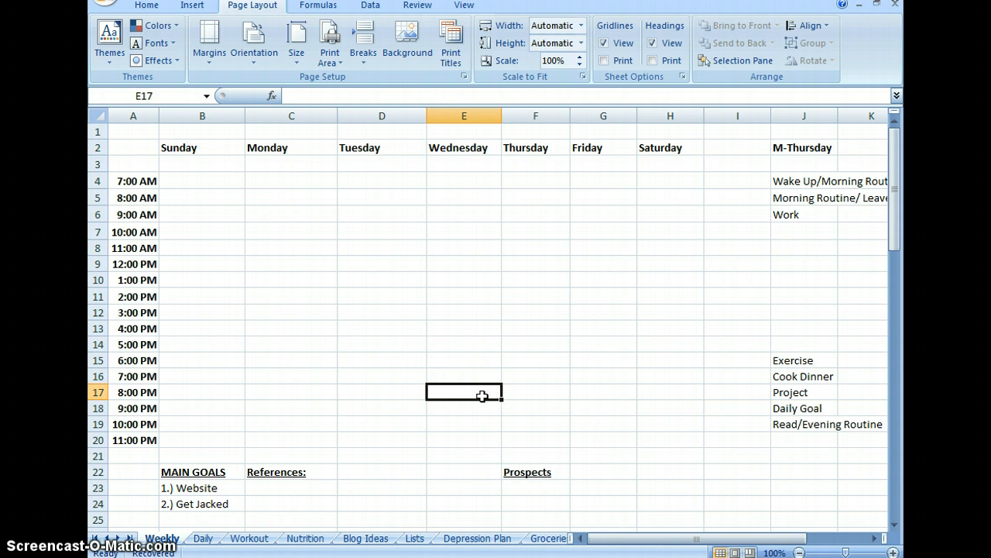
{"action": "type", "text": "hanging the"}
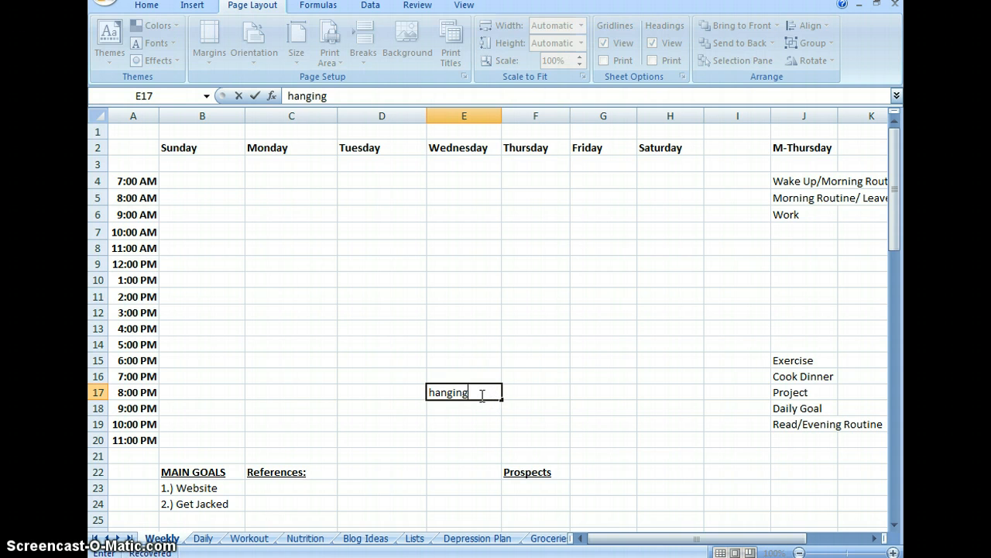
{"action": "key", "text": "BackSpace"}
{"action": "key", "text": "BackSpace"}
{"action": "key", "text": "BackSpace"}
{"action": "type", "text": "with the bros"}
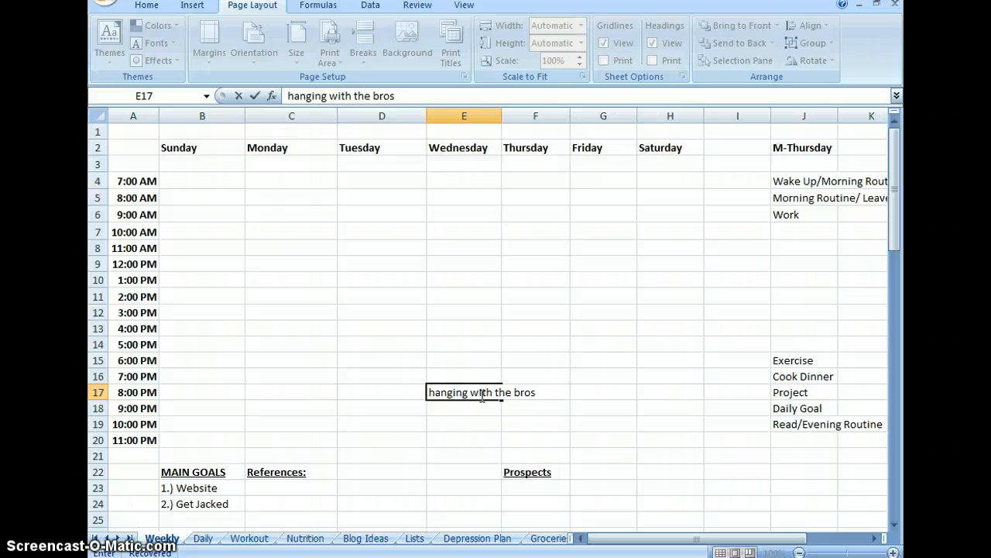
{"action": "left_click", "coordinate": [476, 406]}
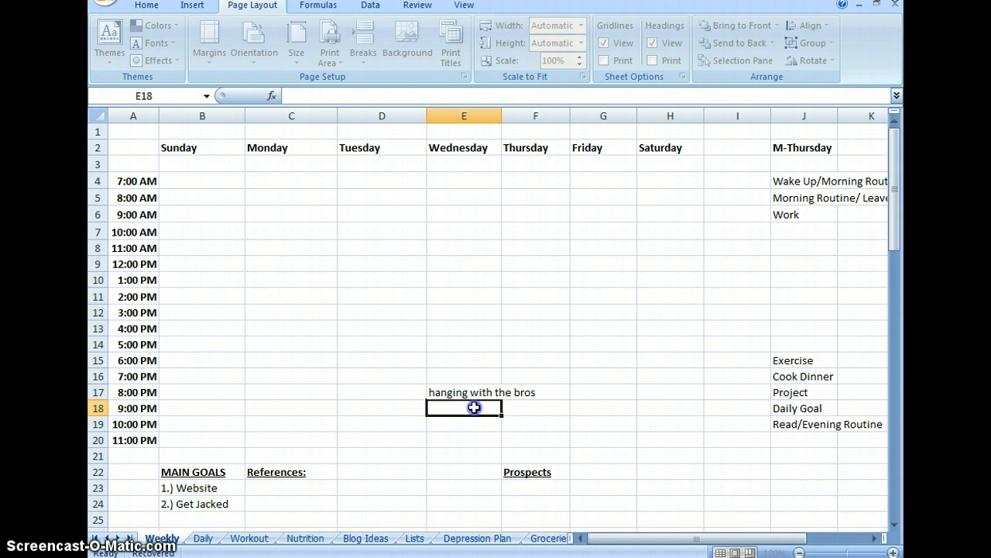
{"action": "key", "text": "Delete"}
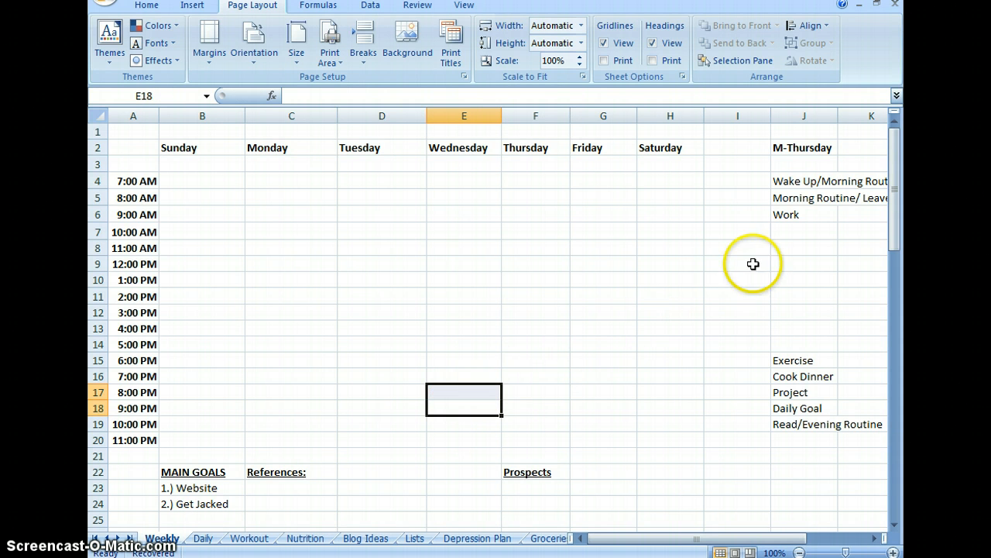
Step: Copy the M-Thursday routine from 7:00 AM through 10:00 PM into the same time slots of the Thursday column
{"action": "left_click_drag", "start_coordinate": [790, 177], "coordinate": [793, 421]}
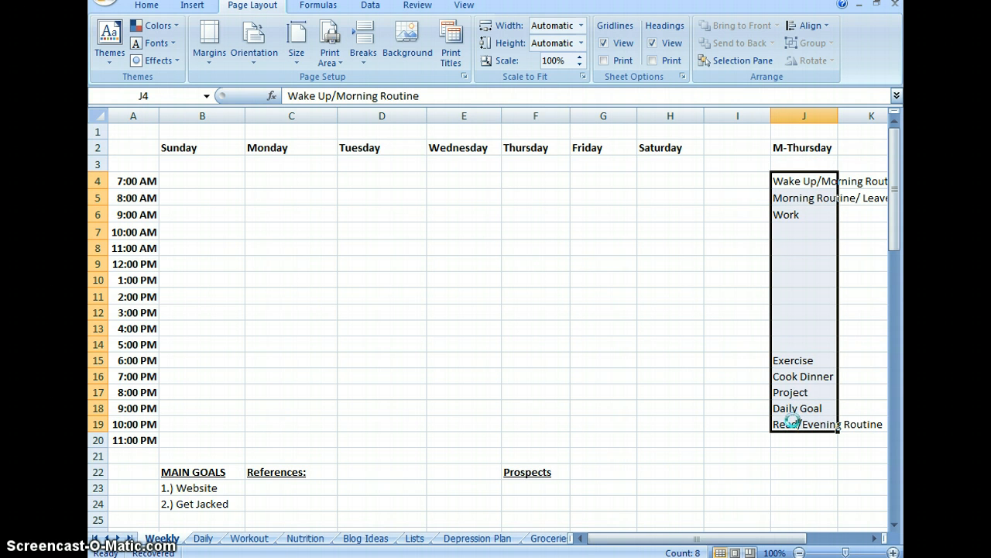
{"action": "key", "text": "ctrl+c"}
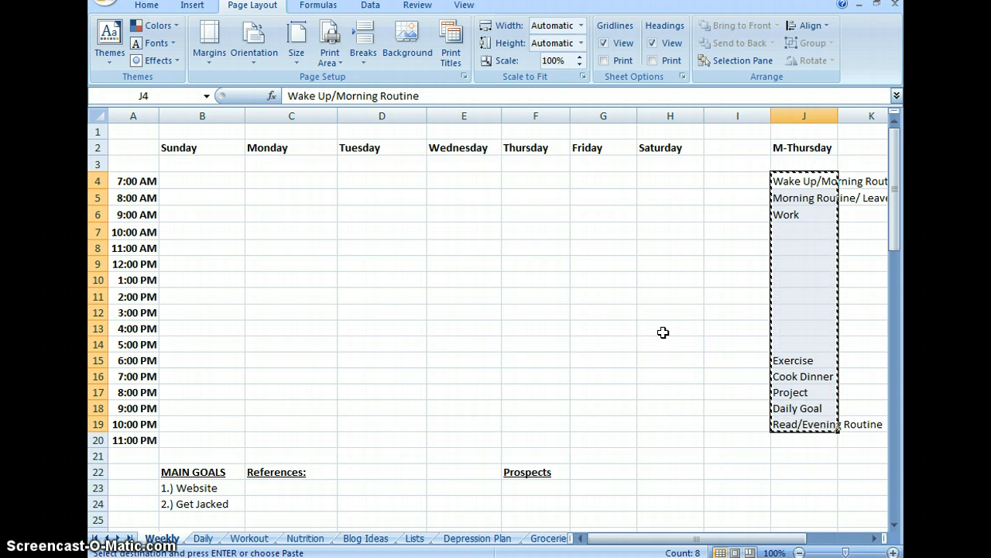
{"action": "key", "text": "ctrl+v"}
{"action": "key", "text": "ctrl+c"}
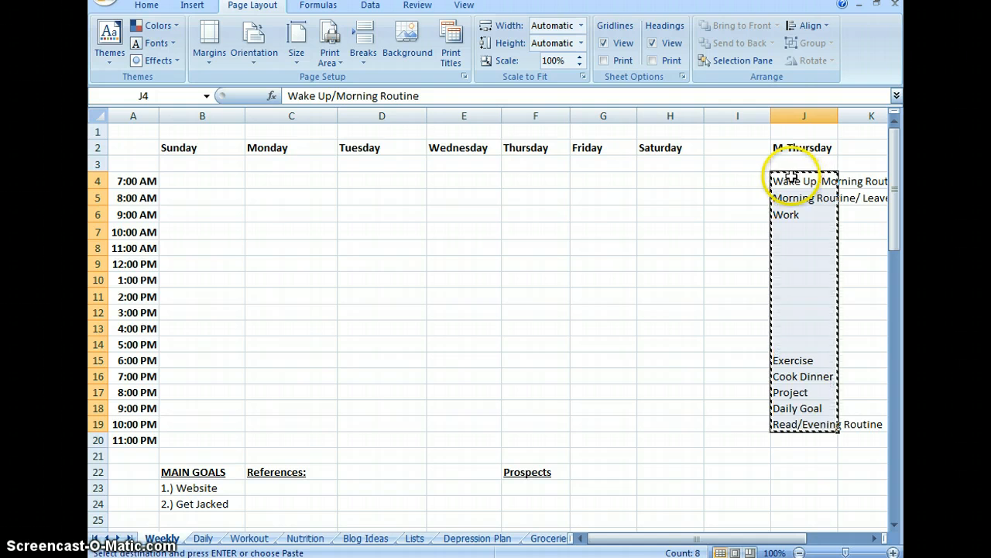
{"action": "left_click", "coordinate": [526, 186]}
{"action": "key", "text": "ctrl+v"}
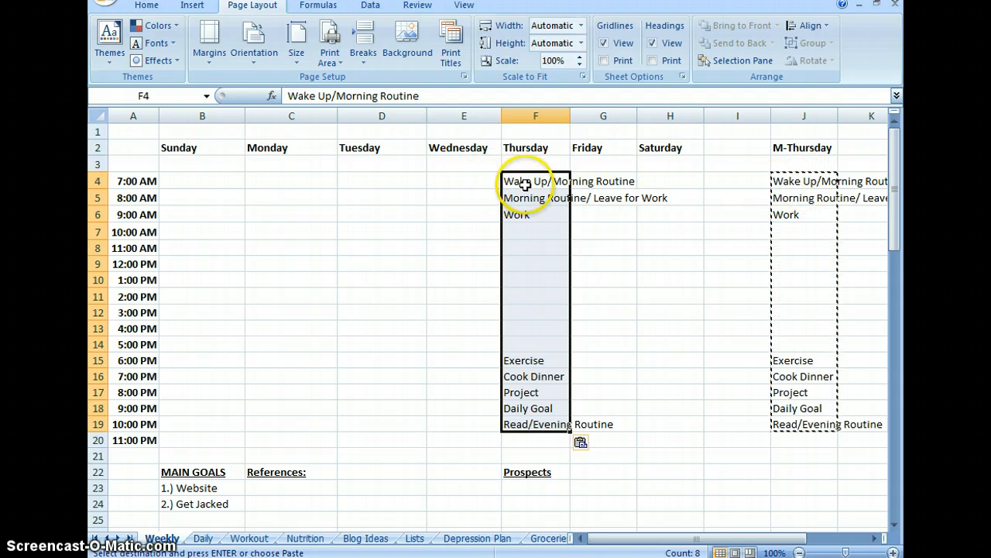
Step: Clear the pasted routine from the Thursday column, 7:00 AM through 10:00 PM
{"action": "left_click", "coordinate": [467, 188]}
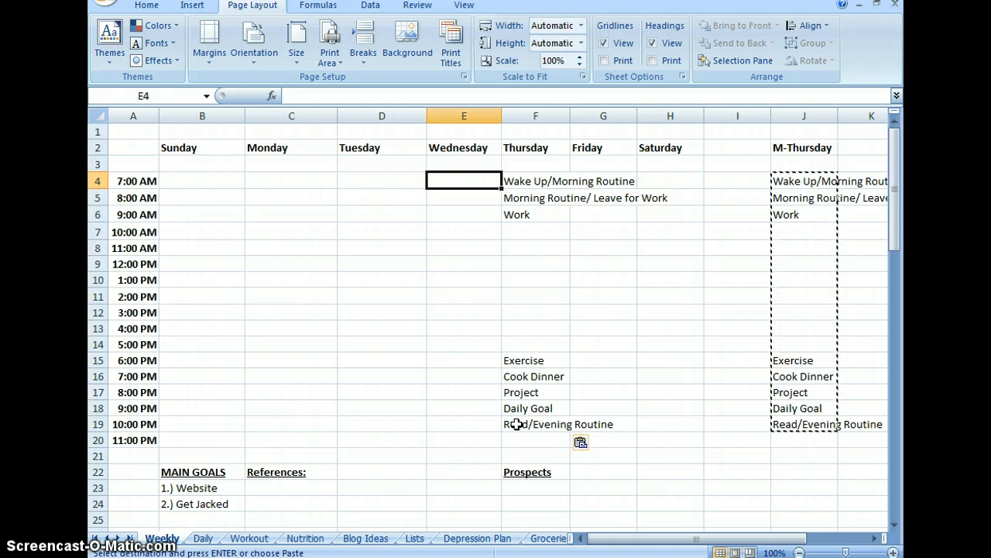
{"action": "left_click_drag", "start_coordinate": [517, 424], "coordinate": [528, 186]}
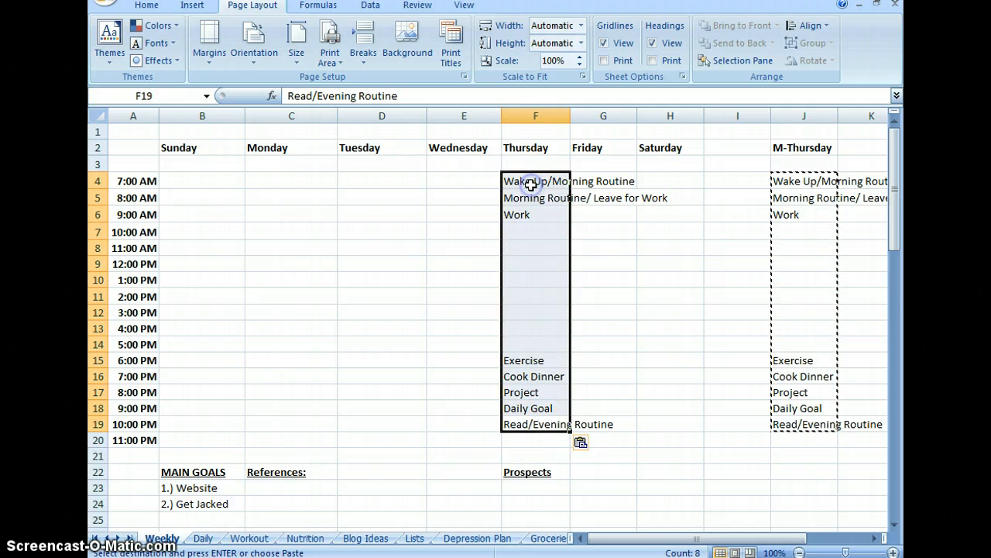
{"action": "key", "text": "Delete"}
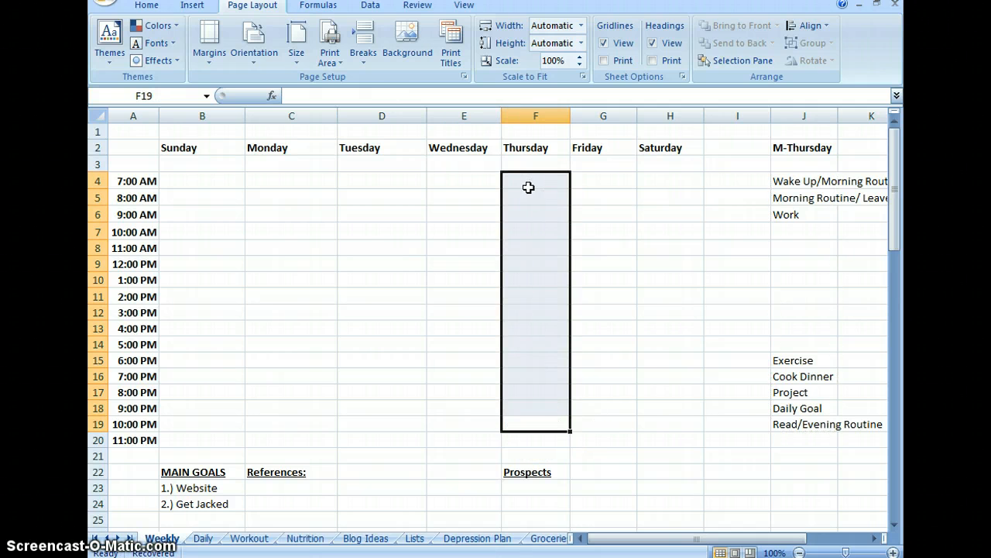
{"action": "left_click", "coordinate": [299, 186]}
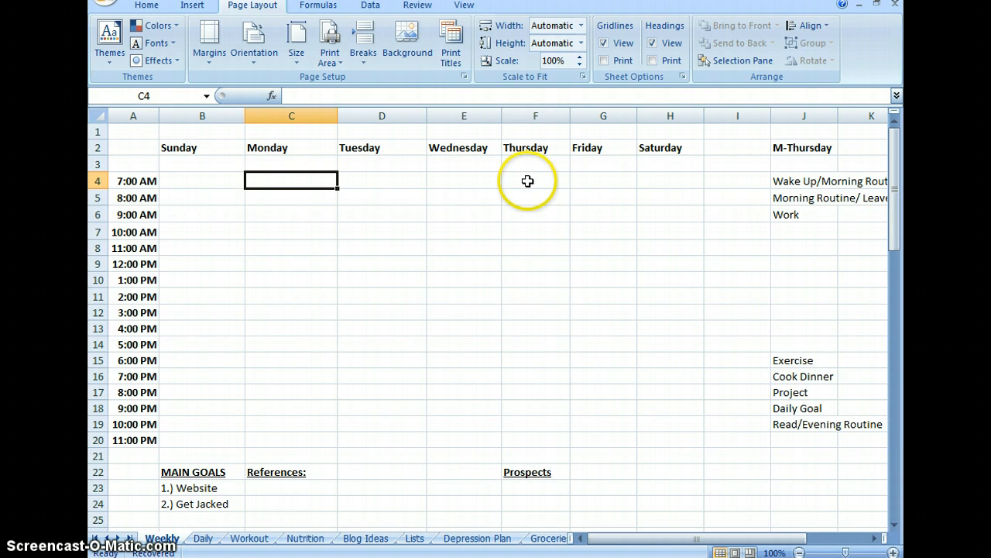
{"action": "left_click_drag", "start_coordinate": [528, 181], "coordinate": [518, 432]}
{"action": "left_click_drag", "start_coordinate": [479, 434], "coordinate": [325, 431]}
{"action": "left_click", "coordinate": [305, 443]}
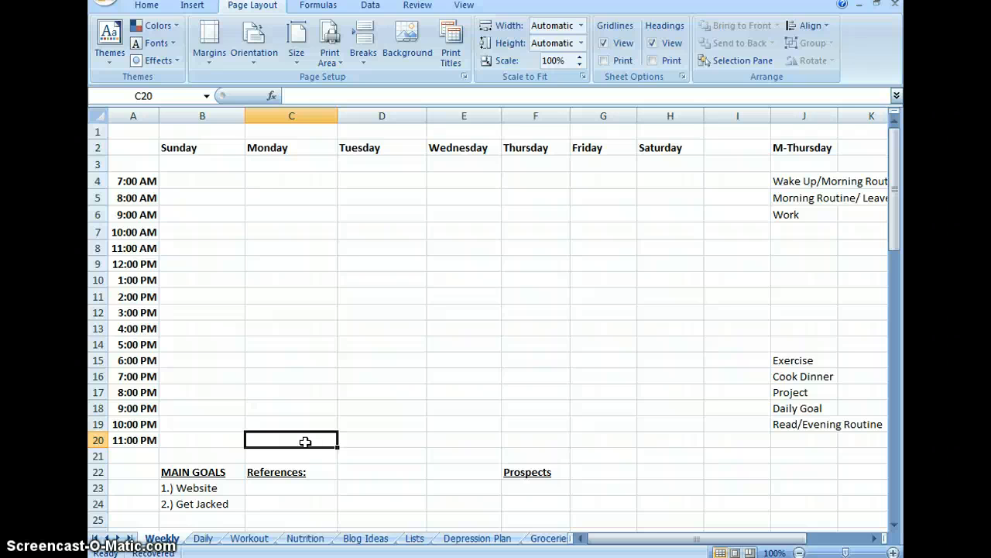
Step: Examine the MAIN GOALS list and the References and Prospects sections beneath the weekly schedule
{"action": "left_click", "coordinate": [197, 472]}
{"action": "double_click", "coordinate": [198, 472]}
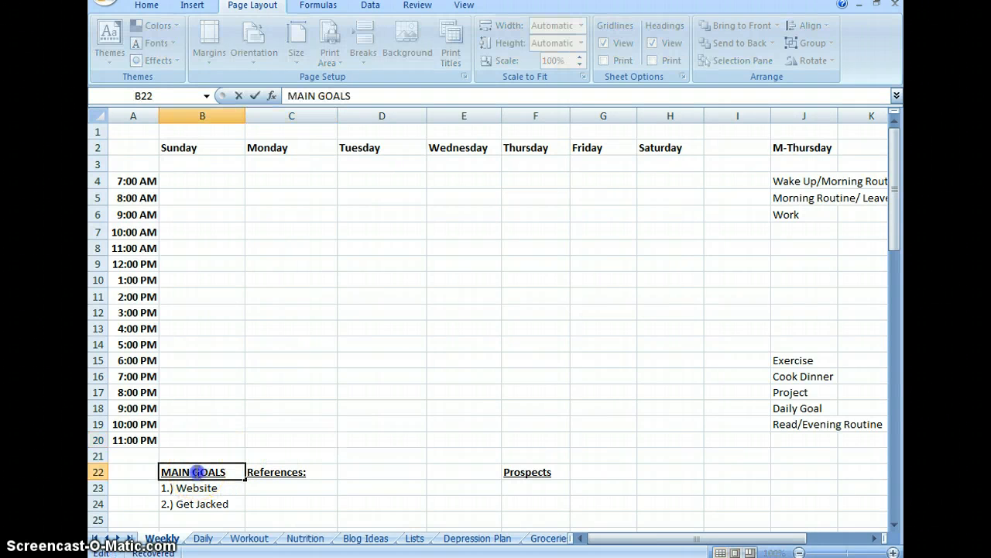
{"action": "left_click", "coordinate": [133, 469]}
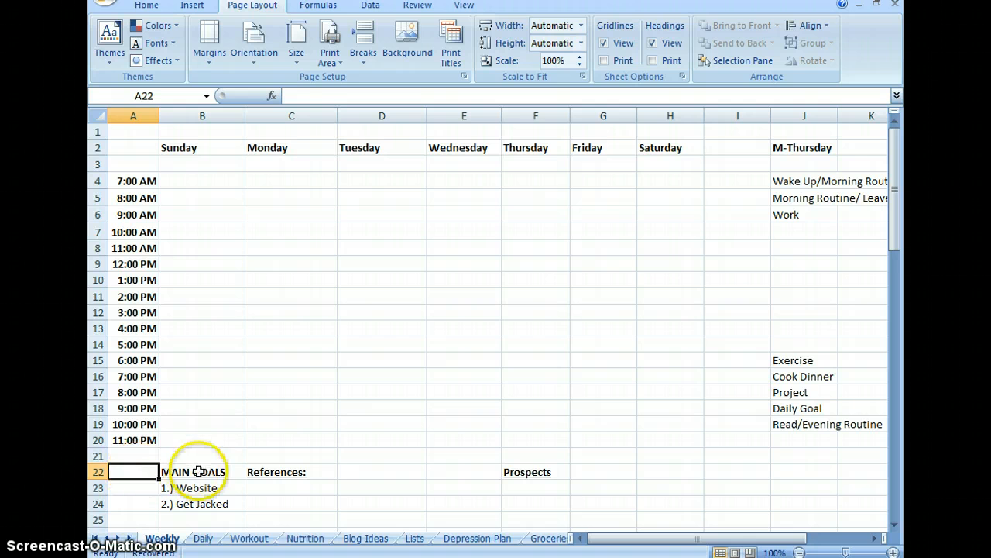
{"action": "left_click_drag", "start_coordinate": [195, 469], "coordinate": [201, 502]}
{"action": "left_click", "coordinate": [202, 502]}
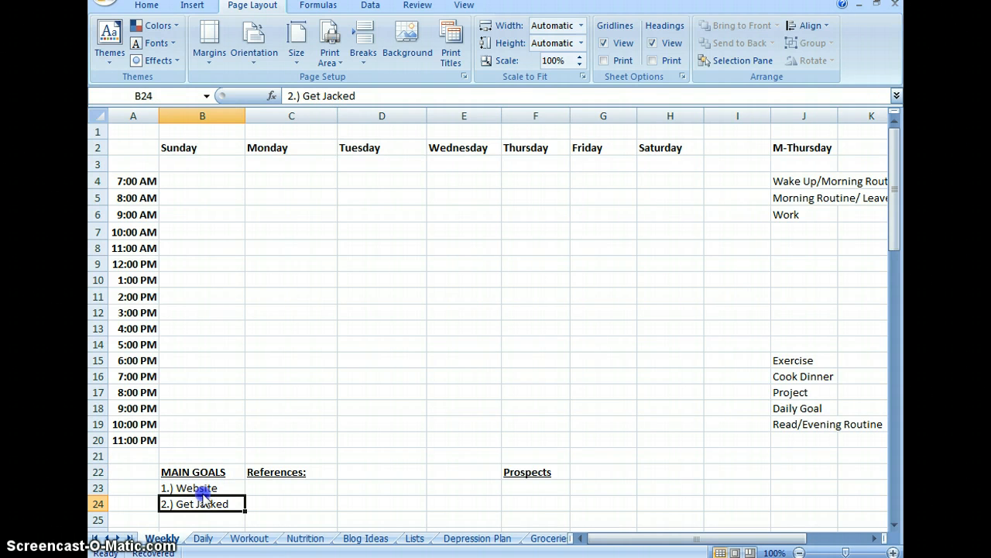
{"action": "left_click", "coordinate": [205, 488]}
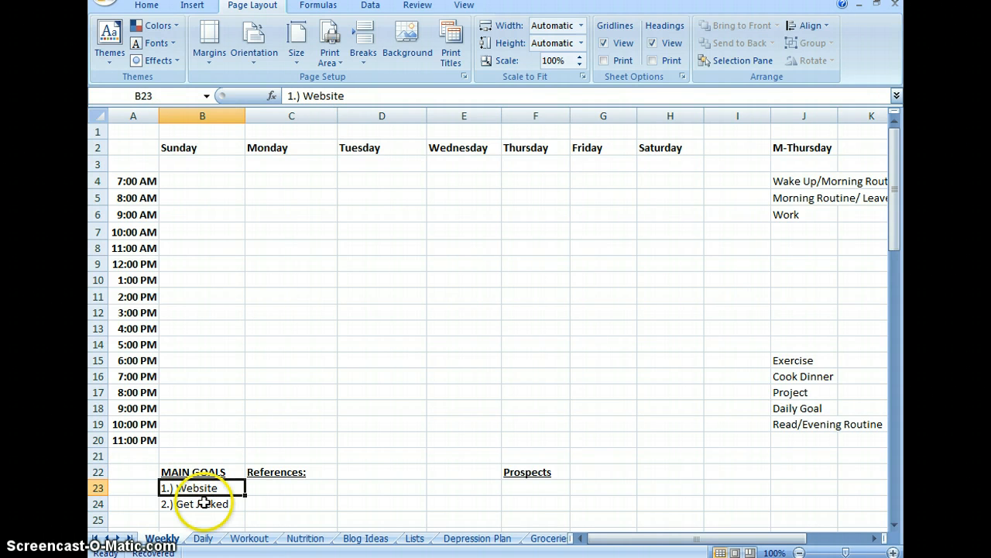
{"action": "left_click", "coordinate": [200, 502]}
{"action": "left_click", "coordinate": [129, 500]}
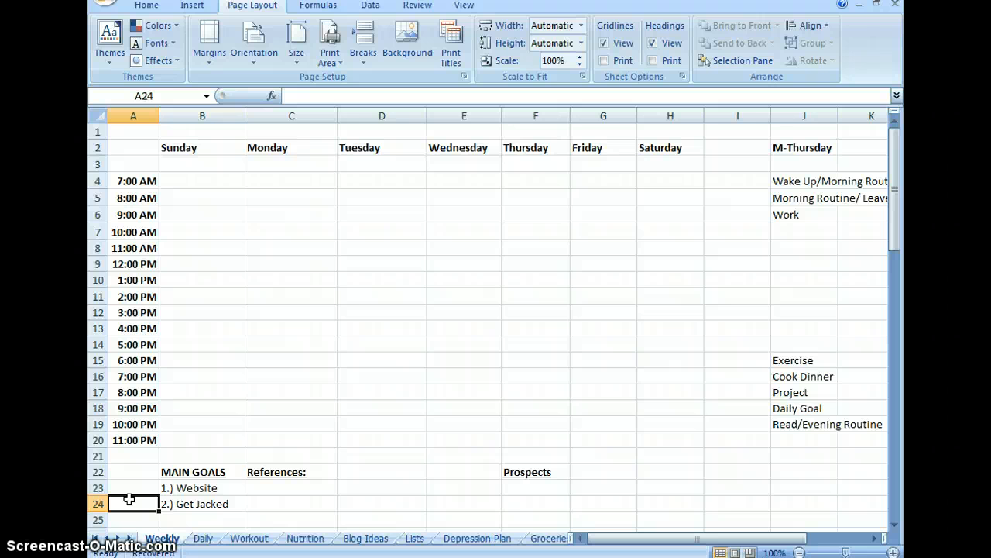
{"action": "left_click", "coordinate": [273, 476]}
{"action": "mouse_move", "coordinate": [314, 476]}
{"action": "left_mouse_down"}
{"action": "mouse_move", "coordinate": [379, 476]}
{"action": "mouse_move", "coordinate": [325, 469]}
{"action": "left_mouse_up"}
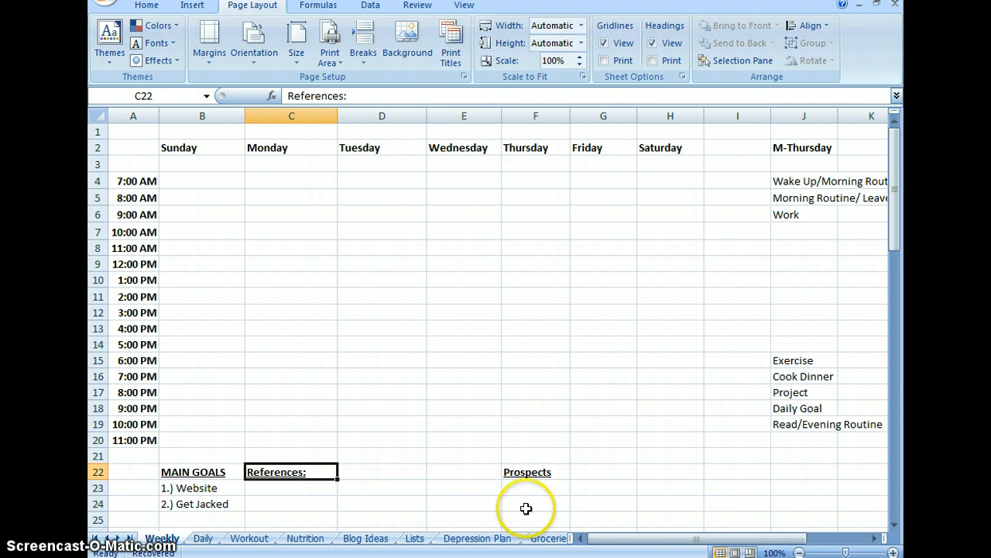
{"action": "left_click", "coordinate": [537, 470]}
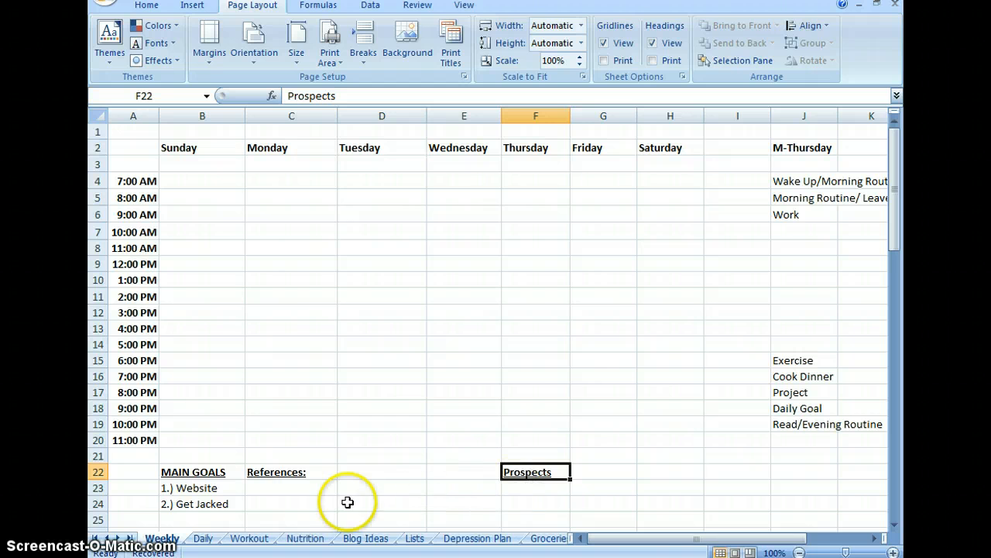
Step: Open the Daily sheet and review its habits list and day headings
{"action": "left_click", "coordinate": [204, 538]}
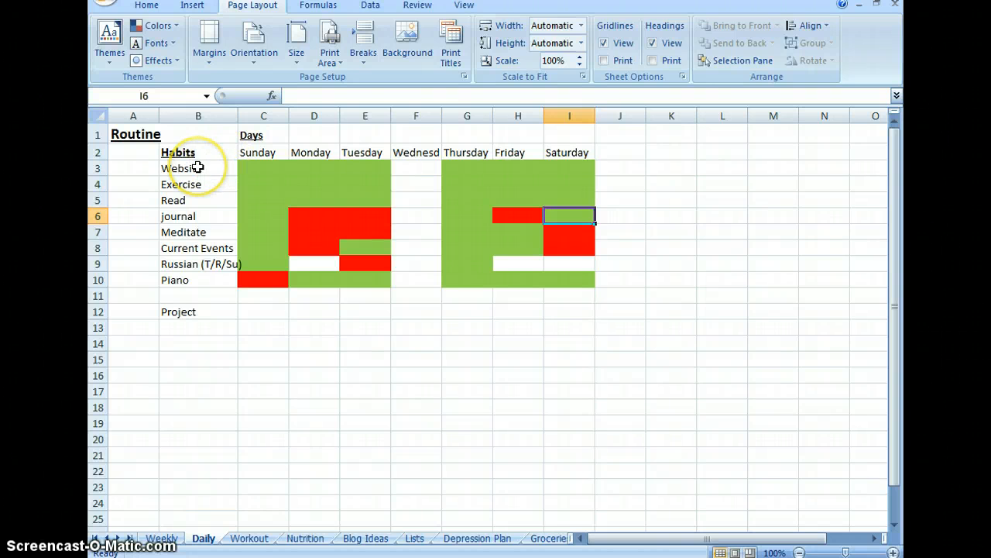
{"action": "left_click_drag", "start_coordinate": [198, 168], "coordinate": [197, 273]}
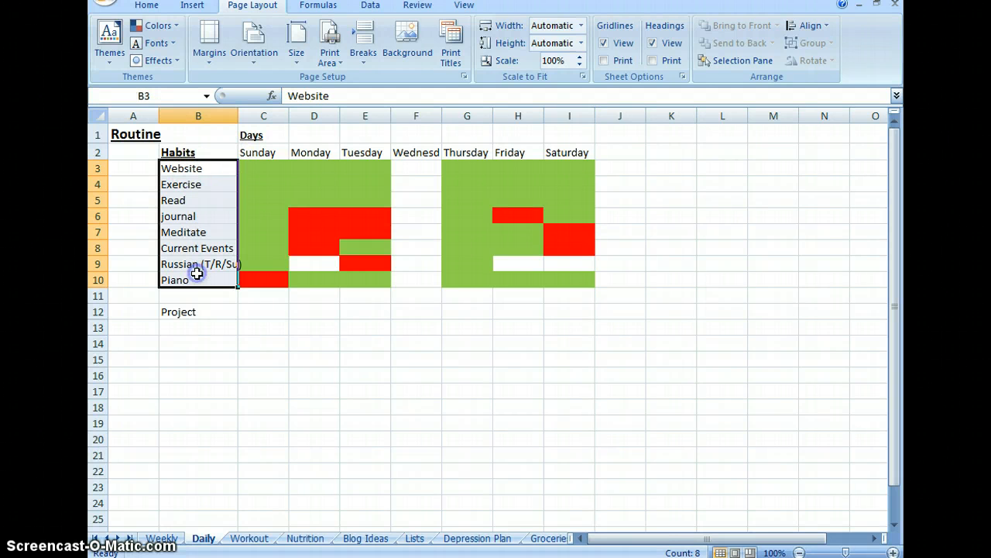
{"action": "left_click", "coordinate": [271, 153]}
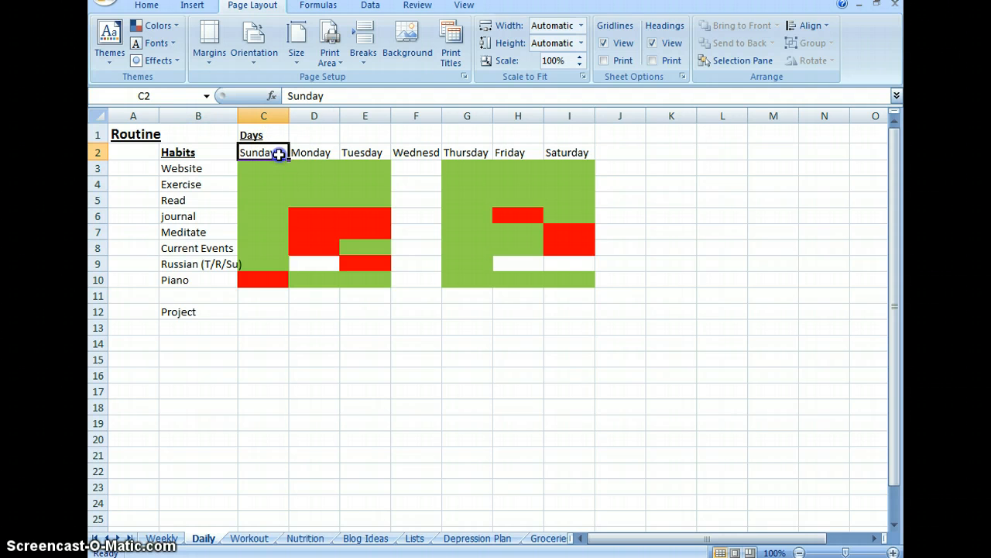
{"action": "left_click", "coordinate": [201, 142]}
Step: Examine the color-coded habit cells for Sunday through Tuesday, from Website down to the Russian row
{"action": "left_click", "coordinate": [253, 168]}
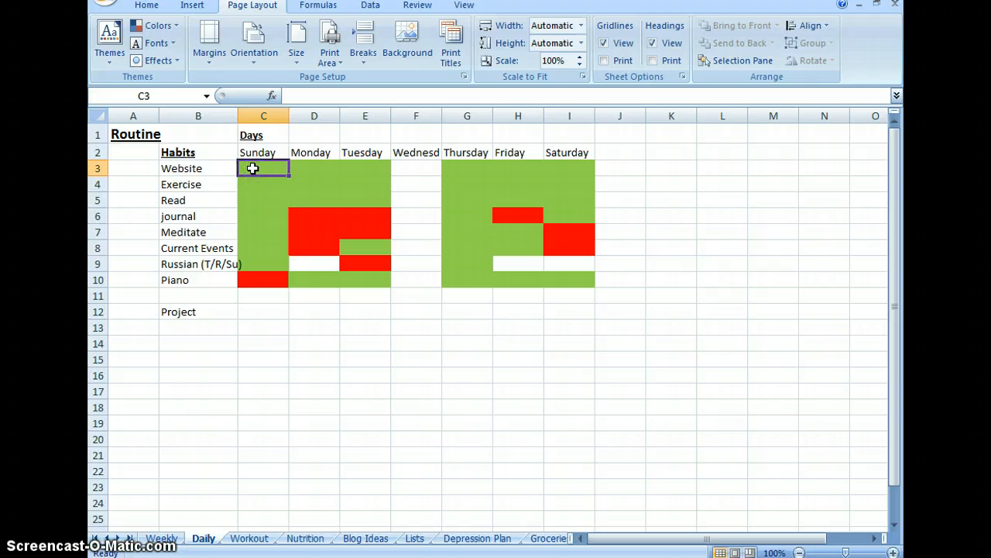
{"action": "key", "text": "Right"}
{"action": "key", "text": "Down"}
{"action": "key", "text": "Right"}
{"action": "key", "text": "Down"}
{"action": "key", "text": "Left"}
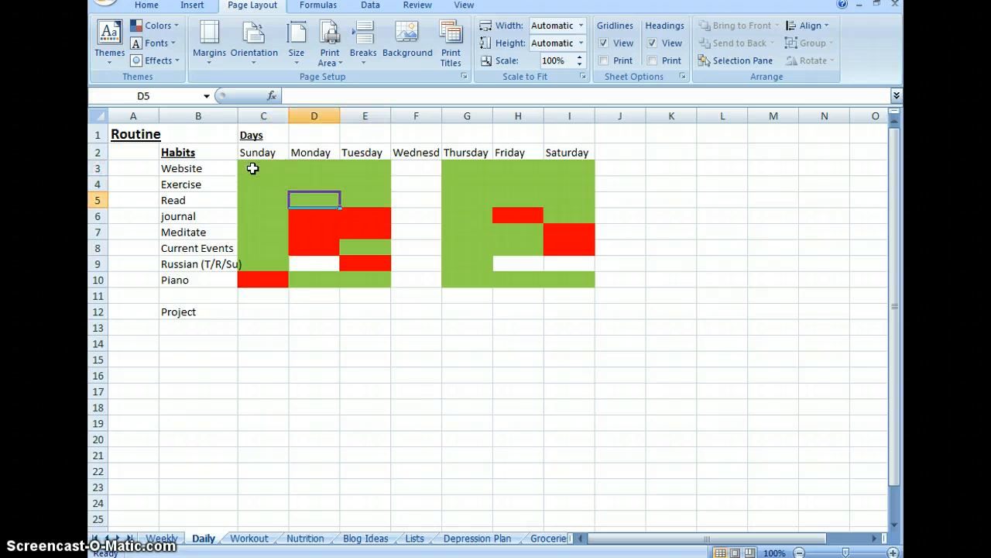
{"action": "key", "text": "Left"}
{"action": "key", "text": "Up"}
{"action": "key", "text": "Right"}
{"action": "key", "text": "Down"}
{"action": "key", "text": "Down"}
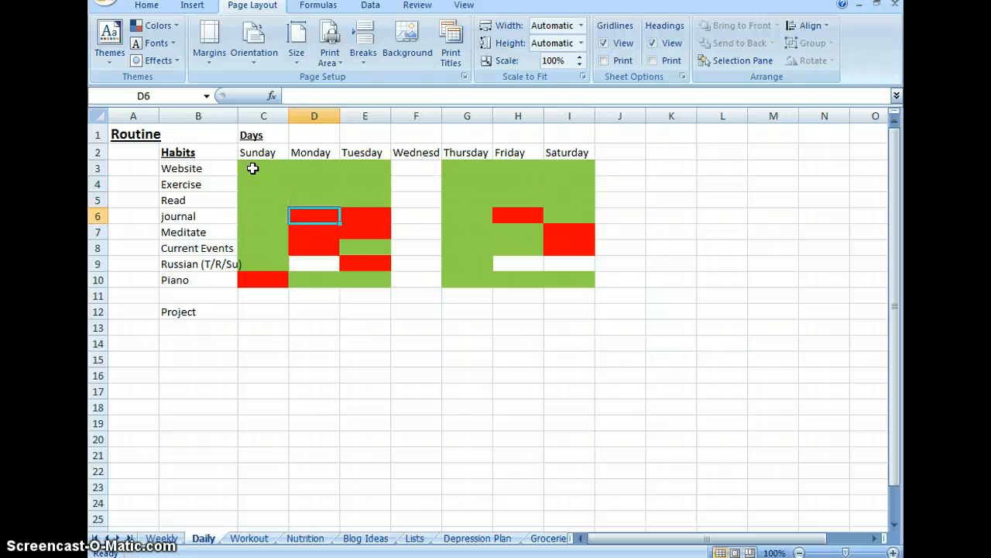
{"action": "key", "text": "Right"}
{"action": "key", "text": "Down"}
{"action": "key", "text": "Left"}
{"action": "key", "text": "Up"}
{"action": "key", "text": "Down"}
{"action": "key", "text": "Down"}
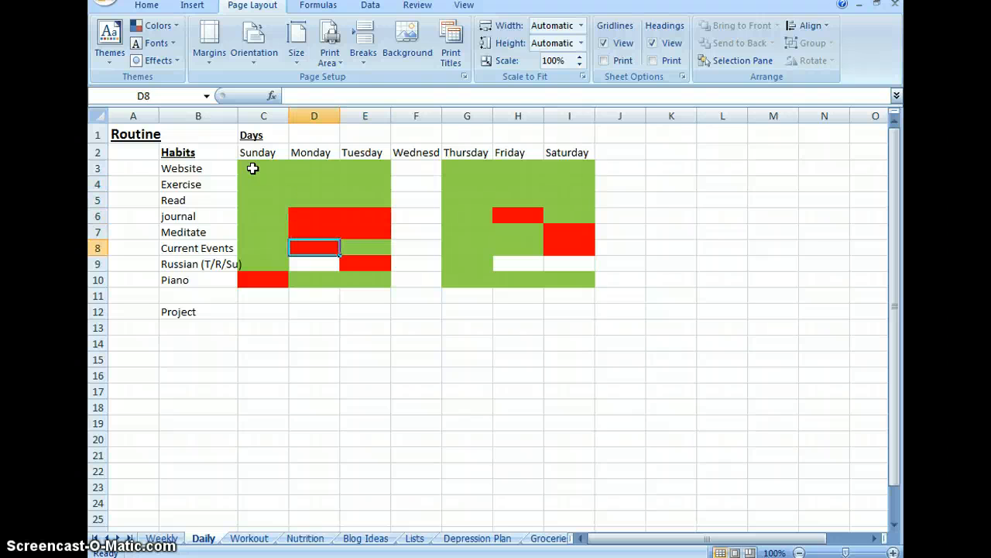
{"action": "key", "text": "Right"}
{"action": "key", "text": "Down"}
{"action": "key", "text": "Left"}
{"action": "key", "text": "Left"}
{"action": "key", "text": "Left"}
{"action": "key", "text": "Left"}
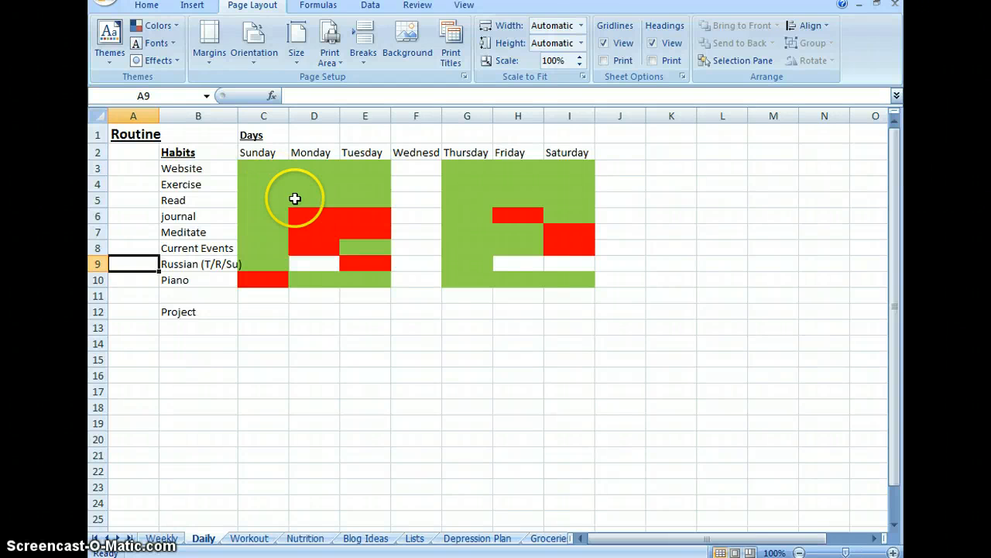
Step: Review the Meditate row's color marks across the week from Sunday to Saturday
{"action": "left_click", "coordinate": [302, 232]}
{"action": "key", "text": "Right"}
{"action": "key", "text": "Right"}
{"action": "key", "text": "Right"}
{"action": "key", "text": "Right"}
{"action": "key", "text": "Right"}
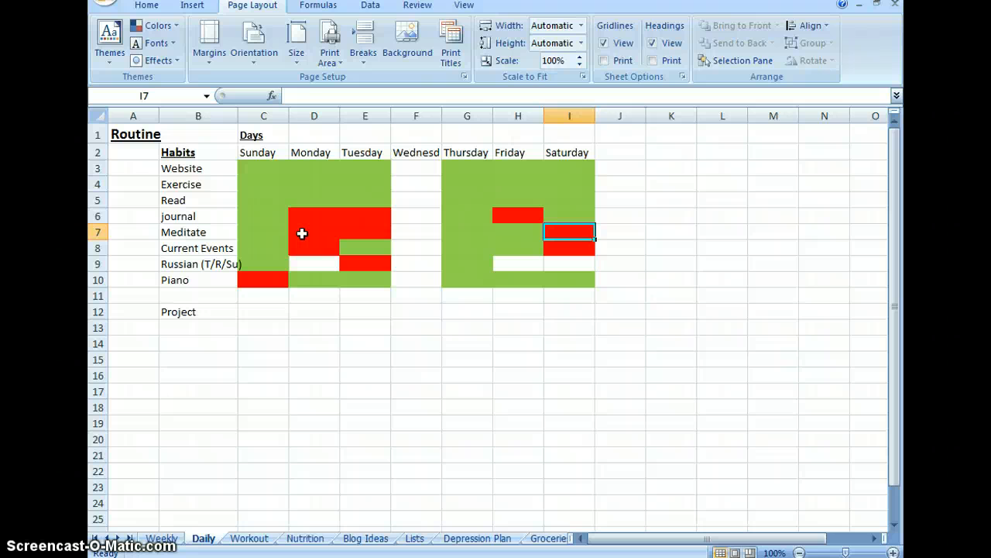
{"action": "key", "text": "Left"}
{"action": "key", "text": "Left"}
{"action": "key", "text": "Left"}
{"action": "key", "text": "Left"}
{"action": "key", "text": "Left"}
{"action": "key", "text": "Left"}
Step: Review the early-week color marks for the Website, Exercise and Read habits
{"action": "key", "text": "Up"}
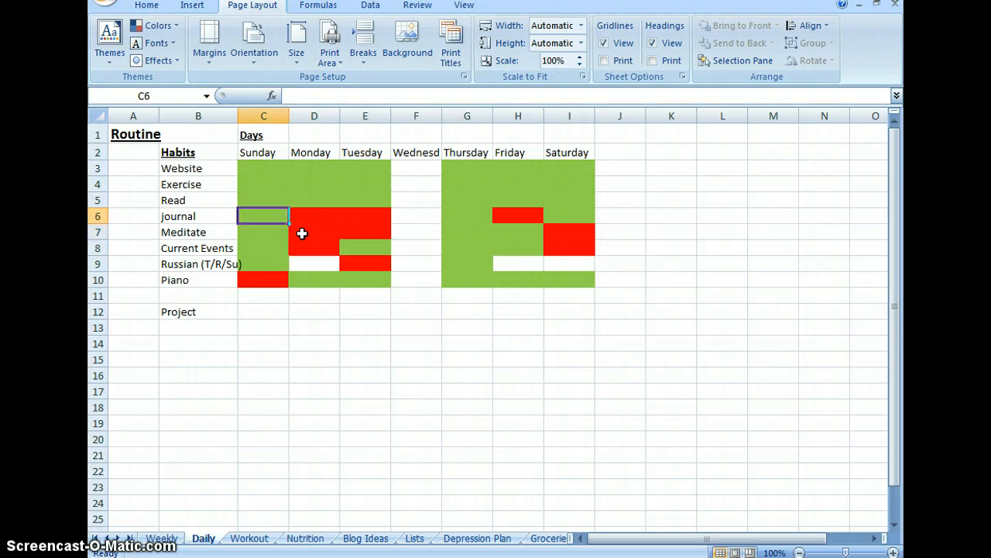
{"action": "key", "text": "Up"}
{"action": "key", "text": "Up"}
{"action": "key", "text": "Up"}
{"action": "key", "text": "Up"}
{"action": "key", "text": "Down"}
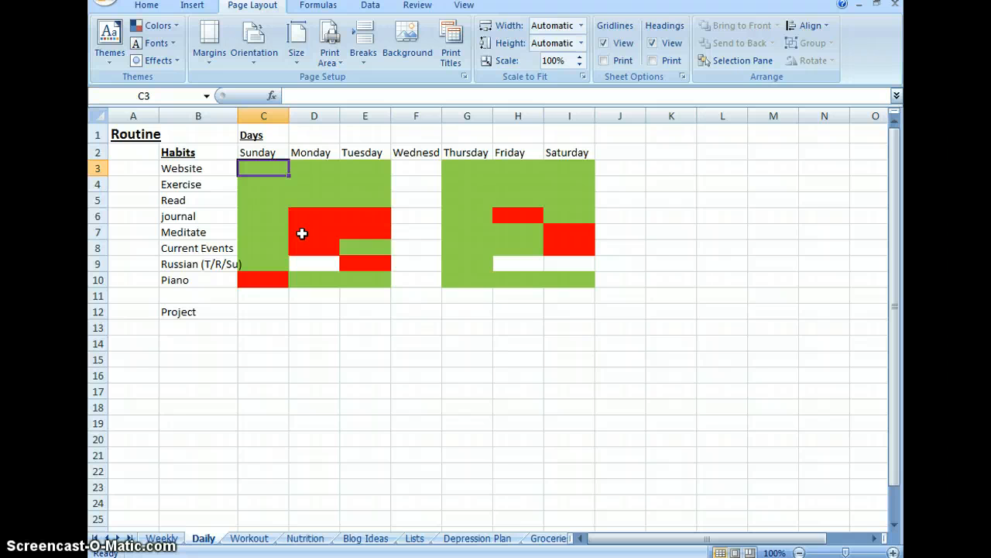
{"action": "key", "text": "Left"}
{"action": "key", "text": "Down"}
{"action": "key", "text": "Down"}
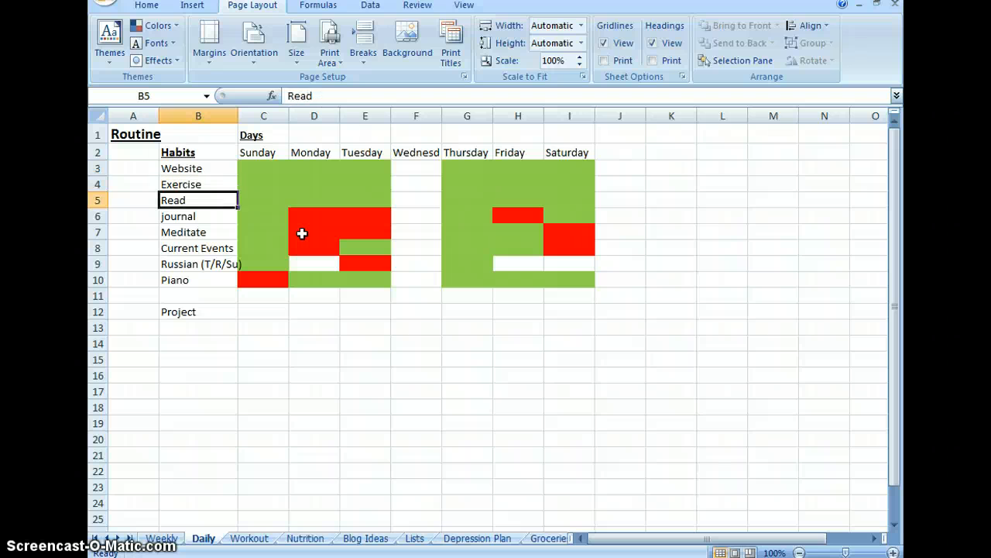
{"action": "key", "text": "Right"}
{"action": "key", "text": "Right"}
{"action": "key", "text": "Right"}
{"action": "key", "text": "Up"}
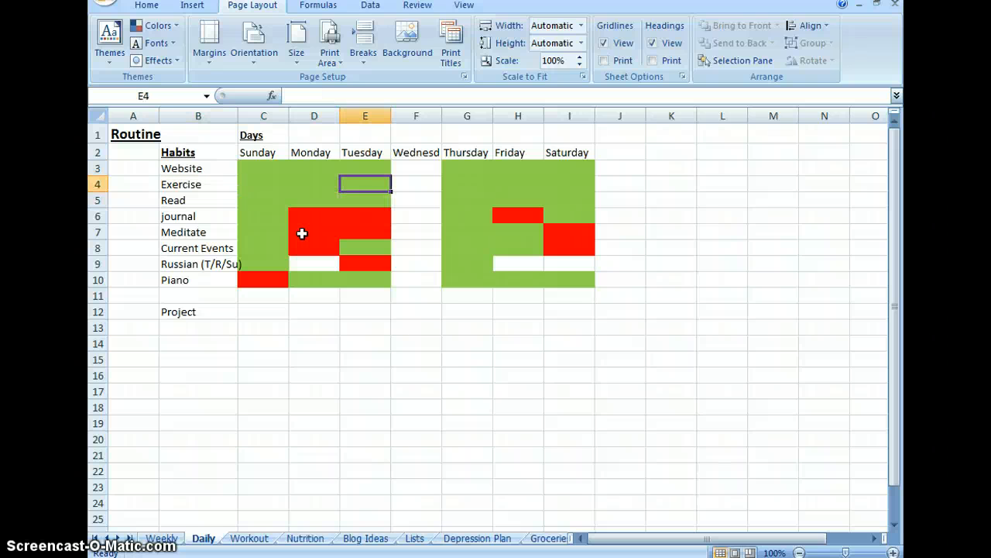
Step: Review the Website, Exercise and Read rows of the habit tracker across the week through Saturday and back to the habit names
{"action": "key", "text": "Up"}
{"action": "key", "text": "Right"}
{"action": "key", "text": "Right"}
{"action": "key", "text": "Right"}
{"action": "key", "text": "Right"}
{"action": "key", "text": "Down"}
{"action": "key", "text": "Down"}
{"action": "key", "text": "Left"}
{"action": "key", "text": "Left"}
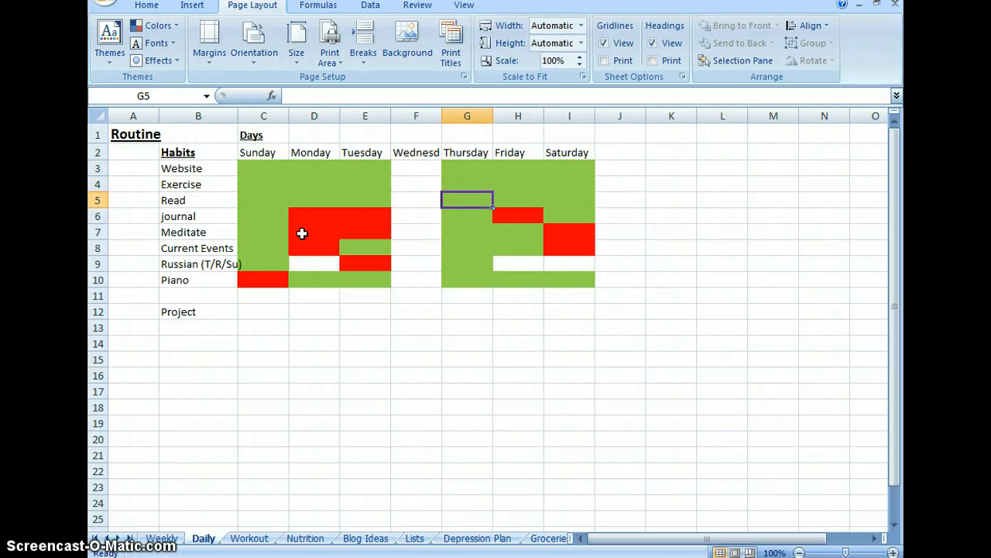
{"action": "key", "text": "Left"}
{"action": "key", "text": "Left"}
{"action": "key", "text": "Left"}
{"action": "key", "text": "Left"}
{"action": "key", "text": "Left"}
{"action": "key", "text": "Left"}
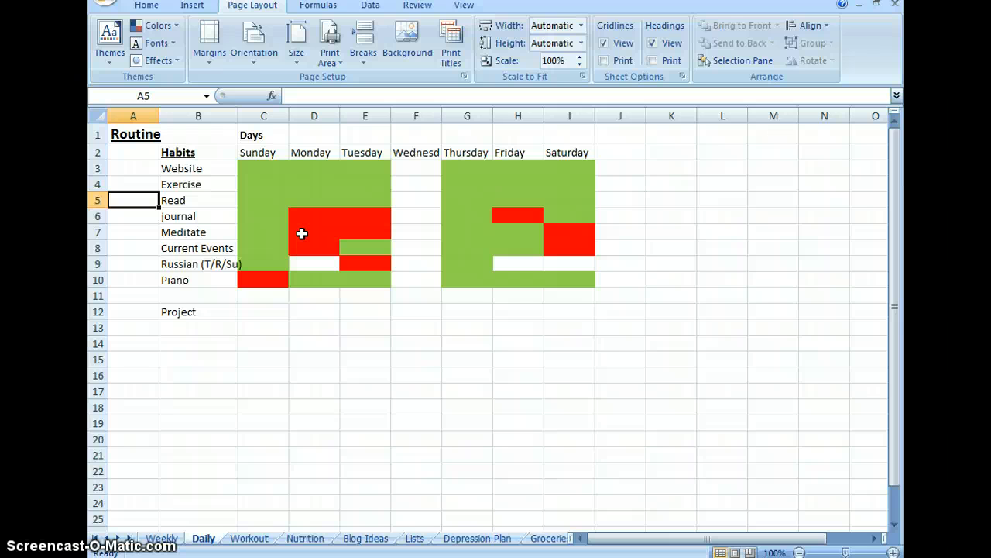
Step: On the Workout sheet, enter the column headings exercise, sets and reps in cells H3, I3 and J3 beside the Day 1 title
{"action": "left_click", "coordinate": [246, 539]}
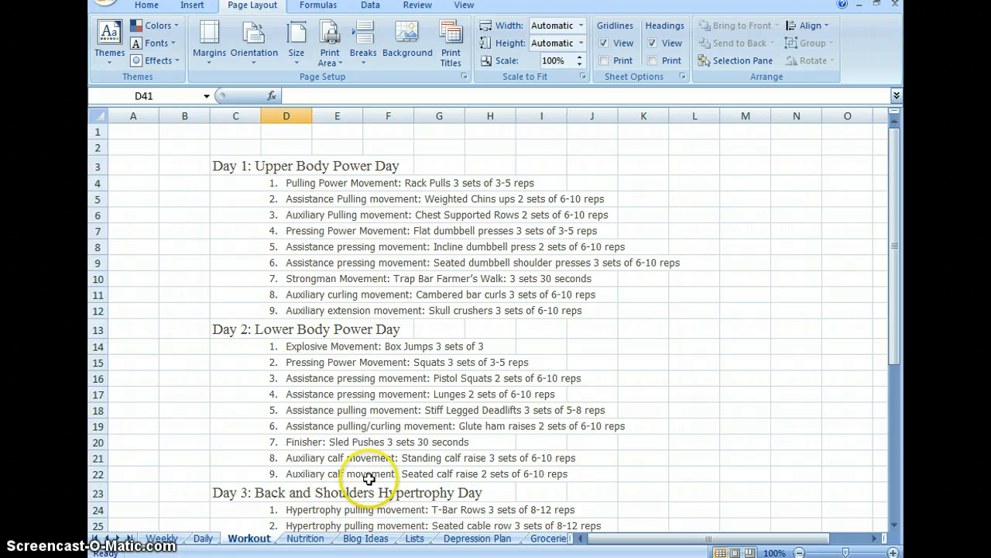
{"action": "mouse_move", "coordinate": [893, 188]}
{"action": "left_mouse_down"}
{"action": "mouse_move", "coordinate": [893, 206]}
{"action": "mouse_move", "coordinate": [893, 190]}
{"action": "left_mouse_up"}
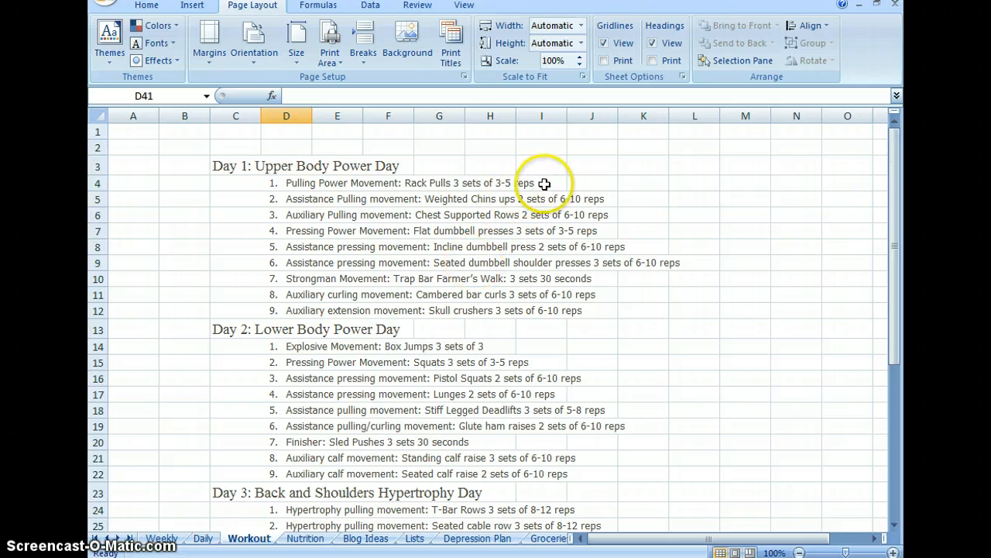
{"action": "left_click", "coordinate": [481, 159]}
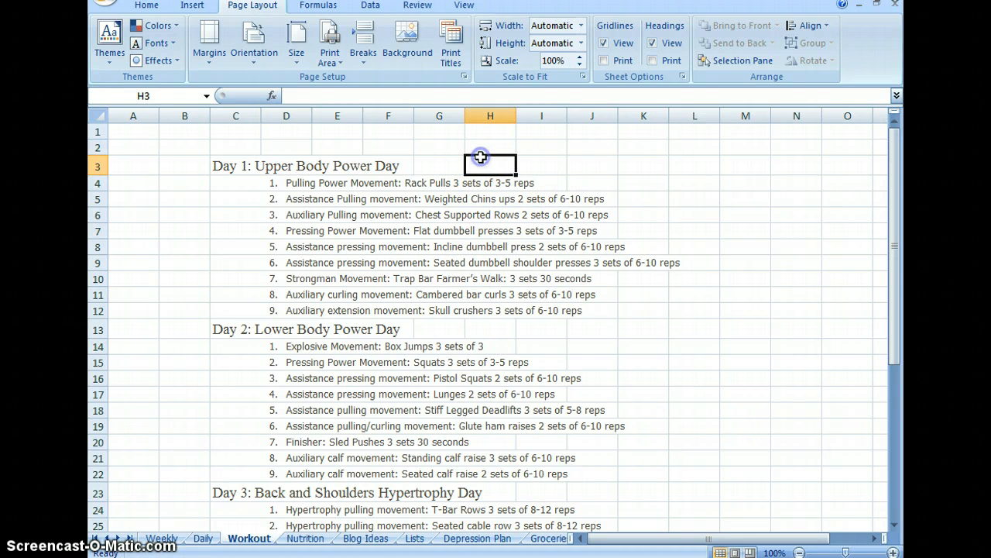
{"action": "type", "text": "exercise"}
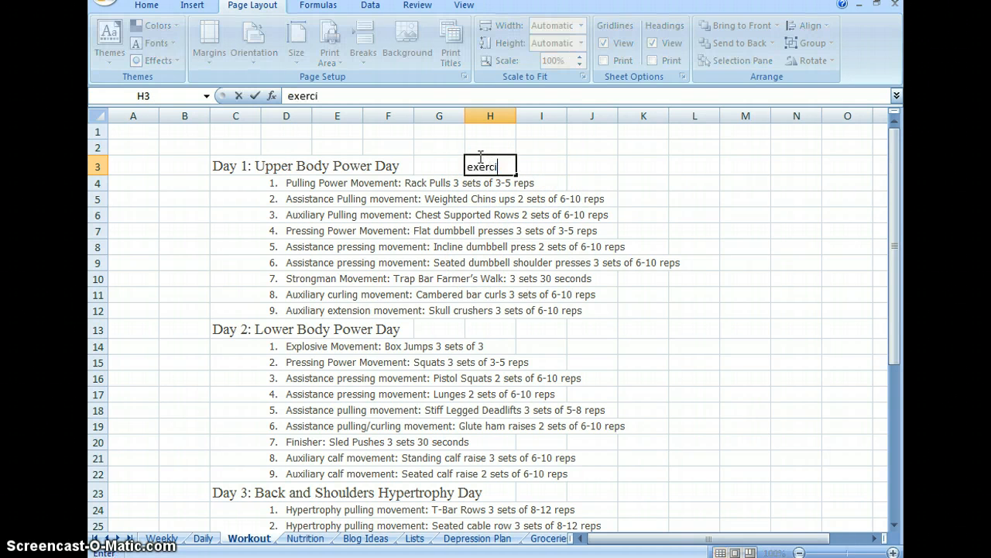
{"action": "key", "text": "Tab"}
{"action": "type", "text": "sets"}
{"action": "key", "text": "Tab"}
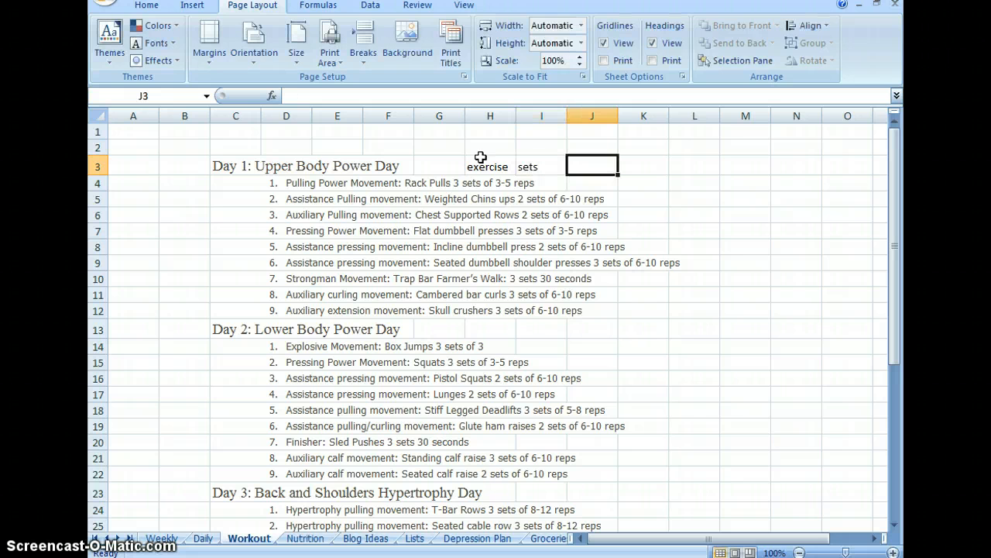
{"action": "type", "text": "resps"}
{"action": "key", "text": "BackSpace"}
{"action": "key", "text": "BackSpace"}
{"action": "key", "text": "BackSpace"}
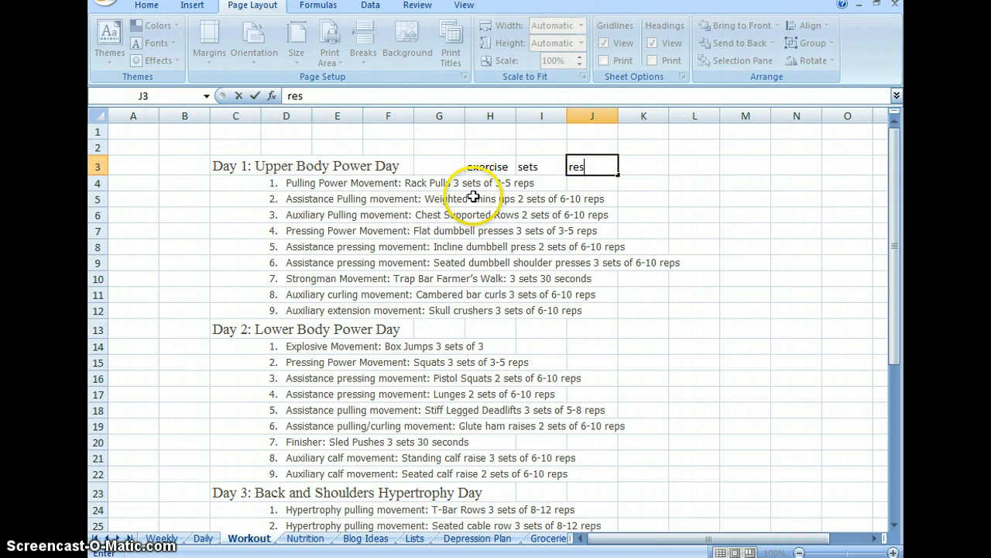
{"action": "type", "text": "ps"}
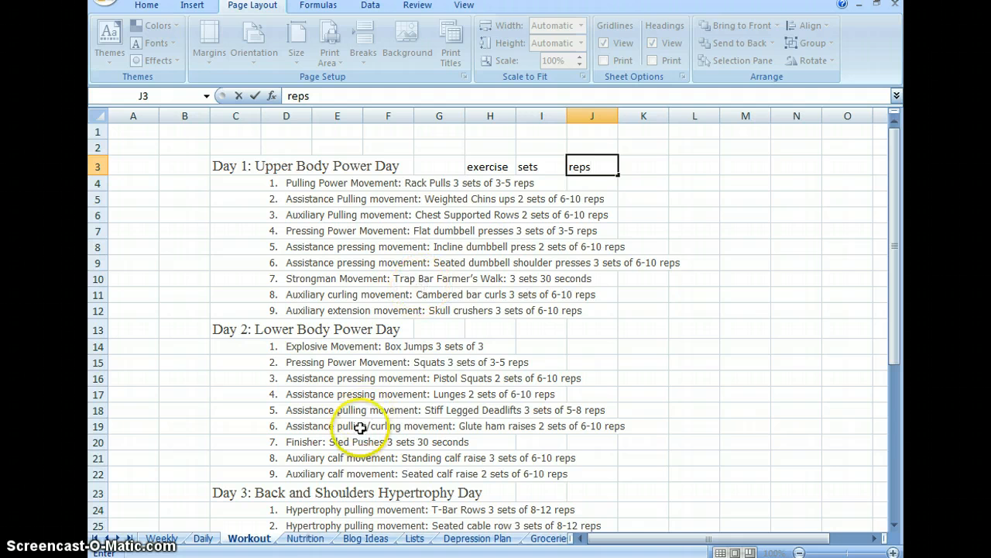
Step: View the meal plans on the Nutrition sheet and the area under GOALS on the Blog Ideas sheet
{"action": "left_click", "coordinate": [306, 538]}
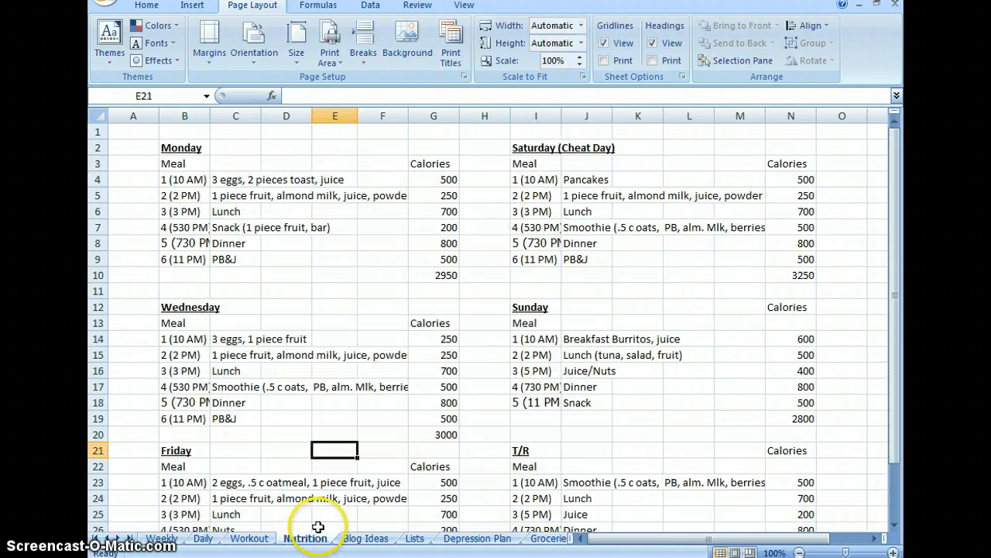
{"action": "left_click", "coordinate": [362, 540]}
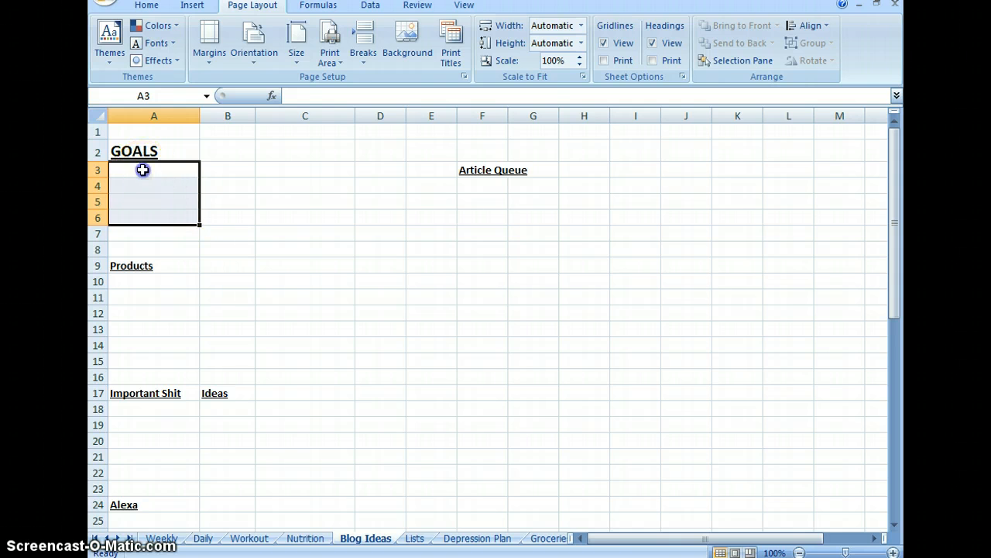
{"action": "left_click", "coordinate": [142, 170]}
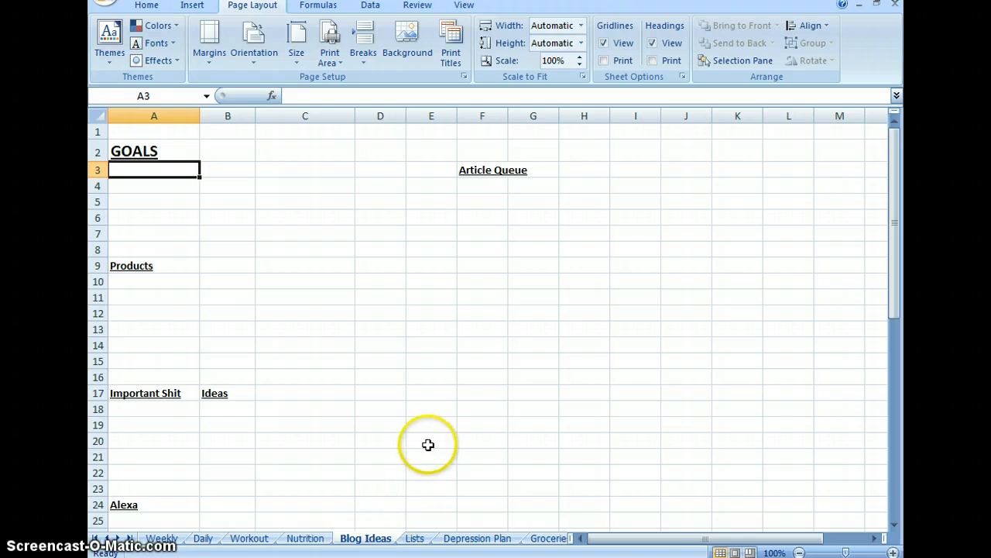
Step: Open the Lists sheet and review the Books to Read list down to its last entries
{"action": "left_click", "coordinate": [416, 538]}
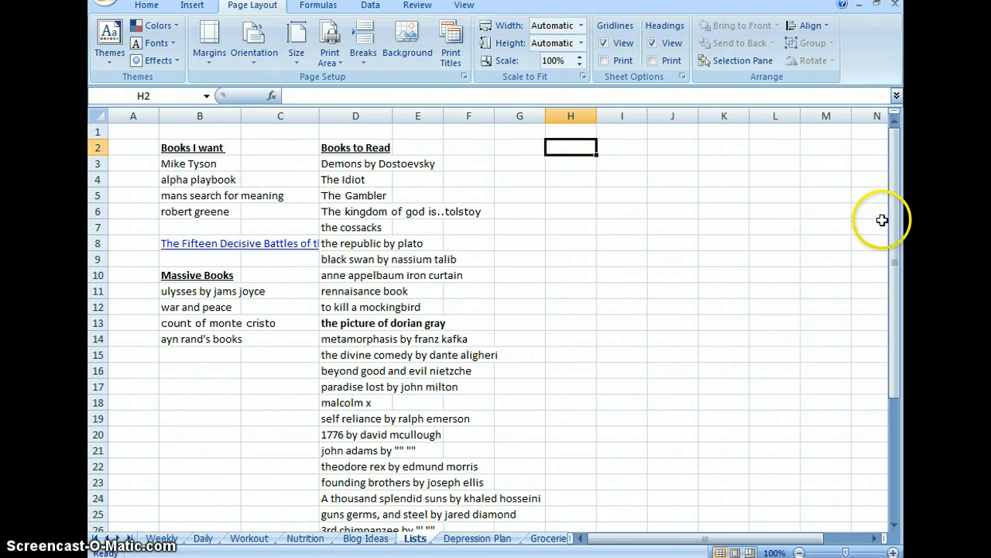
{"action": "left_click_drag", "start_coordinate": [895, 261], "coordinate": [866, 380]}
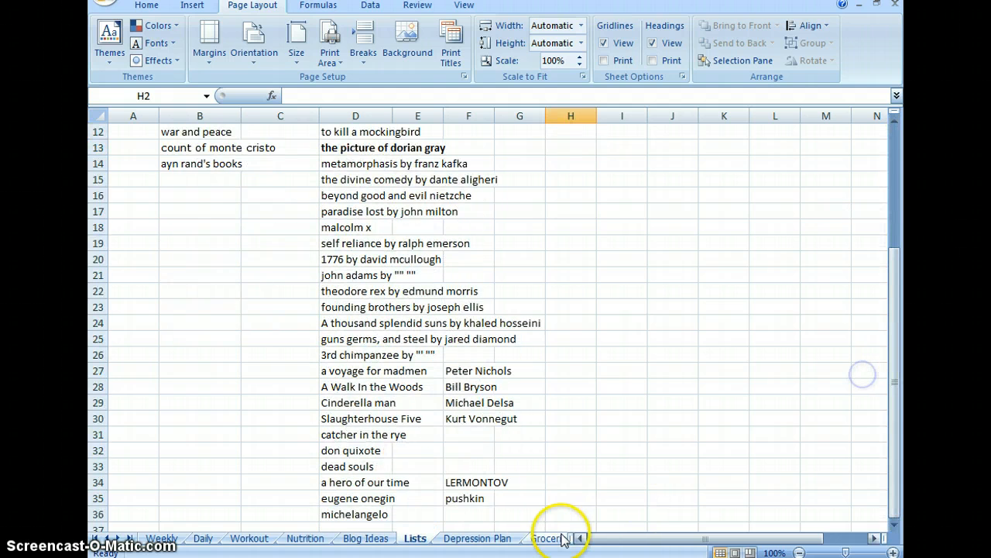
Step: View the area around the SMILE heading on the Depression Plan sheet and the grocery list on the Groceries sheet
{"action": "left_click", "coordinate": [477, 538]}
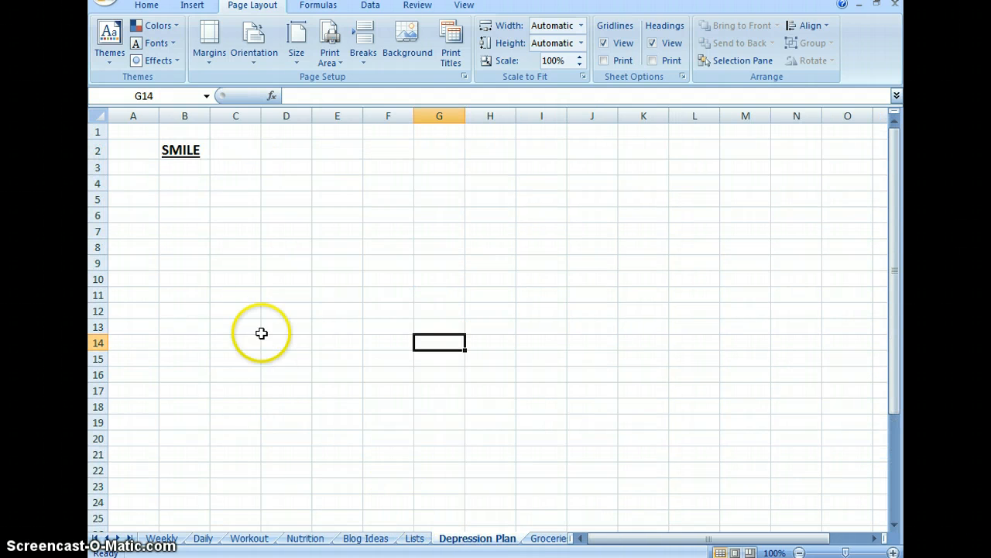
{"action": "left_click_drag", "start_coordinate": [167, 149], "coordinate": [383, 307]}
{"action": "left_click", "coordinate": [382, 310]}
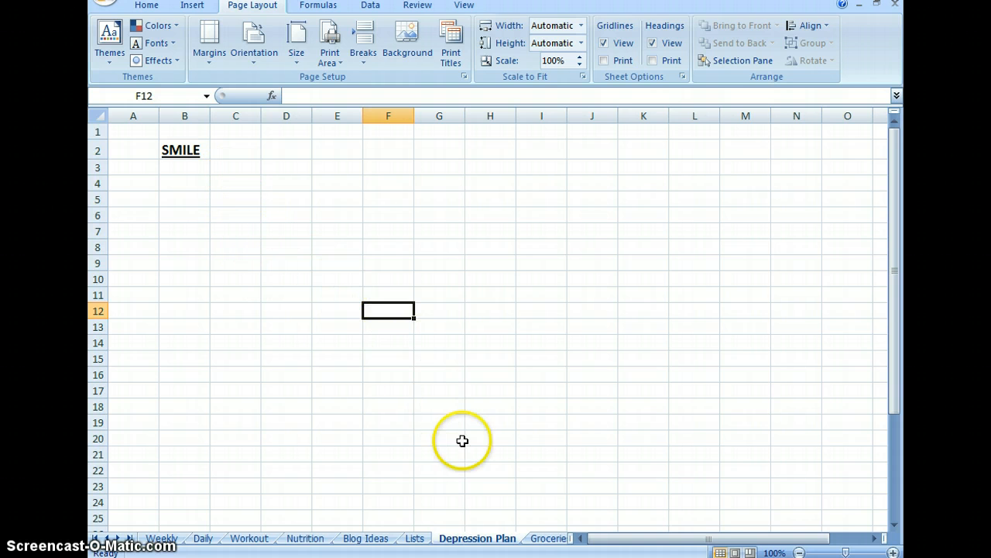
{"action": "left_click", "coordinate": [544, 537]}
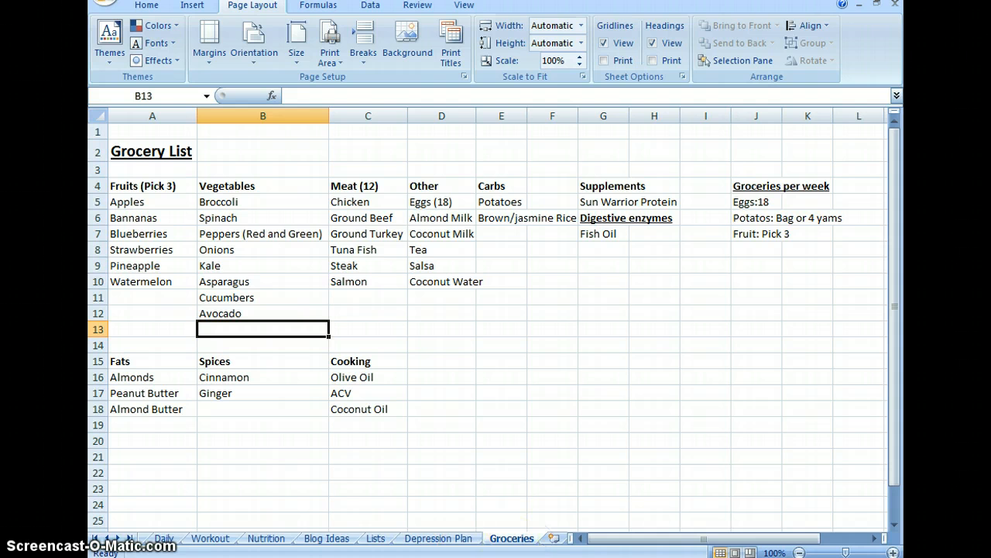
Step: Revisit the Weekly schedule and the Daily habit tracker, finishing on the Weekly sheet
{"action": "left_click", "coordinate": [94, 538]}
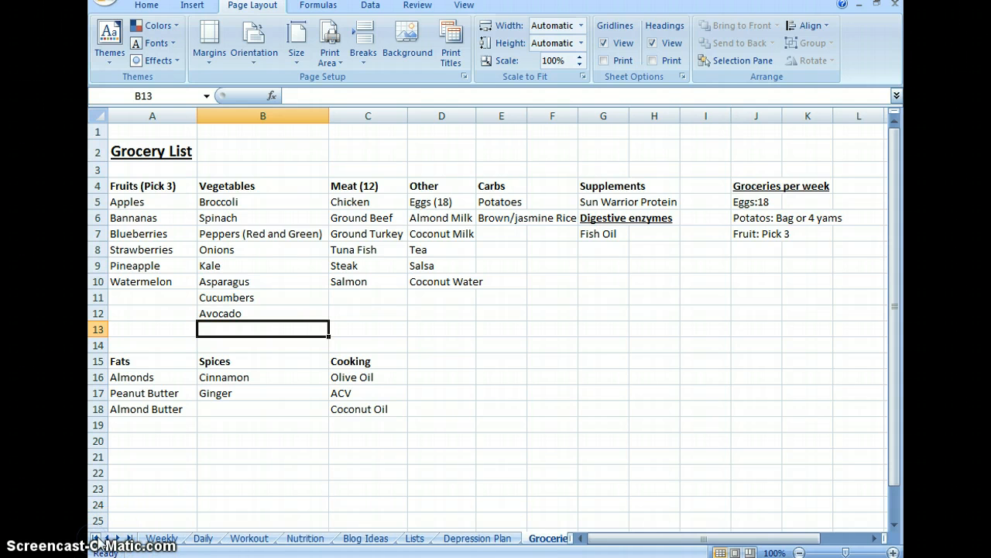
{"action": "left_click", "coordinate": [156, 538]}
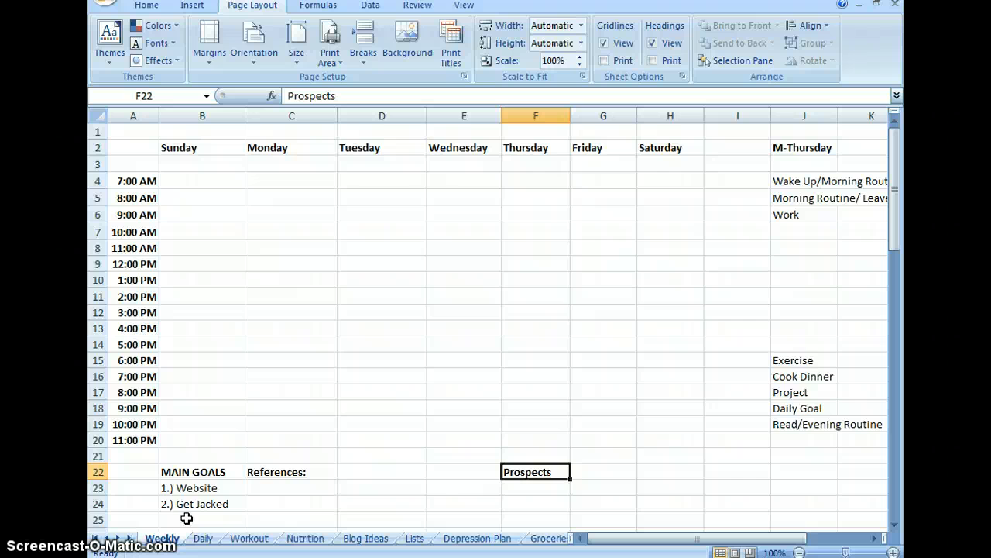
{"action": "left_click", "coordinate": [203, 538]}
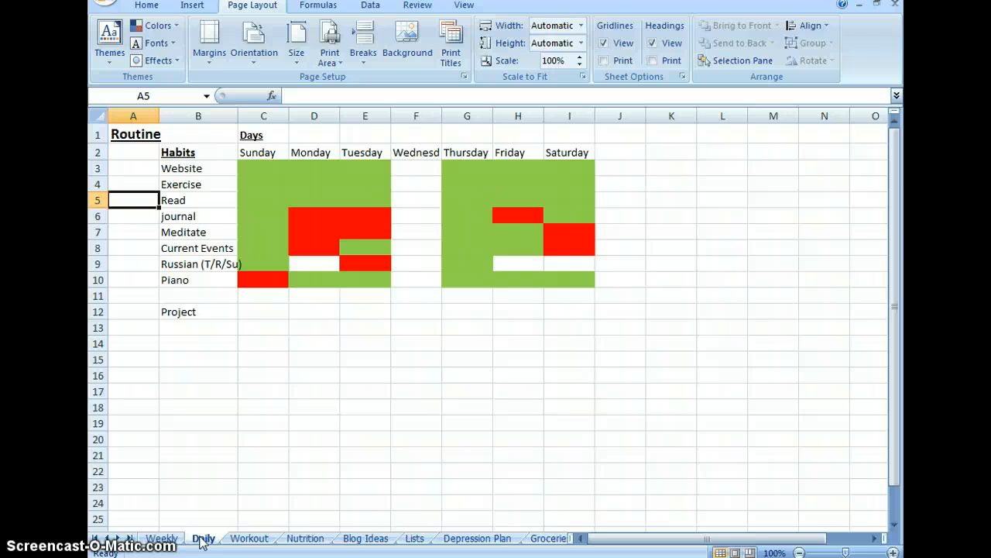
{"action": "left_click", "coordinate": [163, 539]}
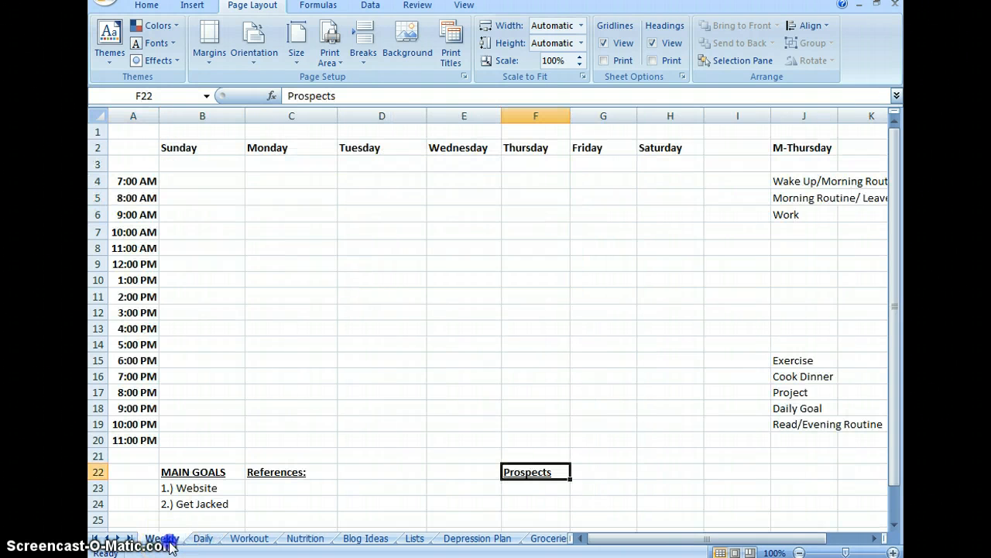